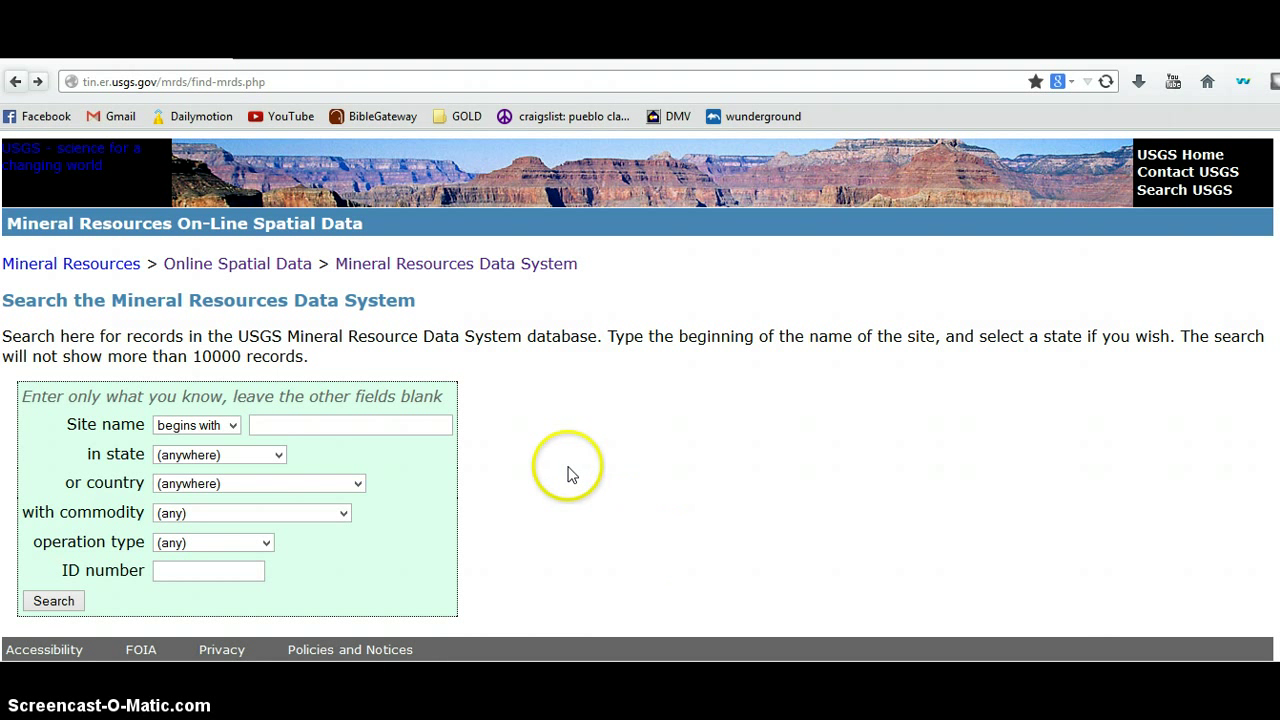
- Search the mineral records with state Colorado, commodity Gold and operation type left at any
click(298, 425)
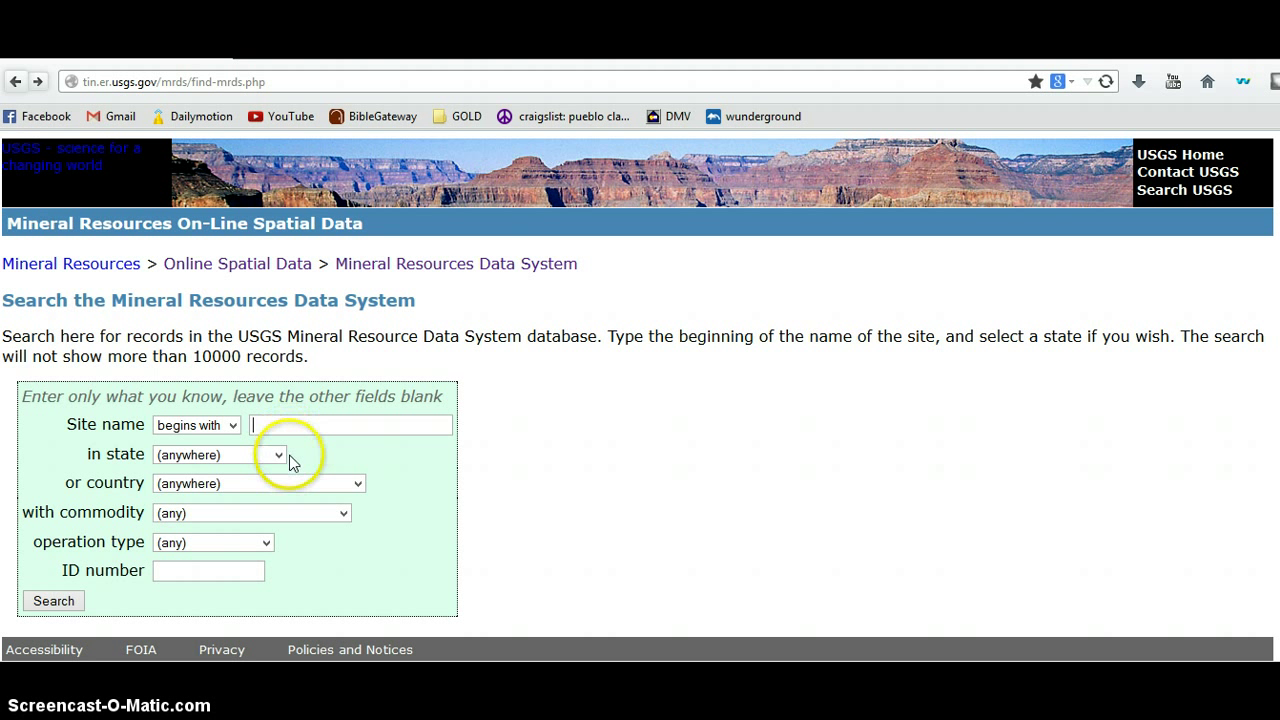
click(279, 456)
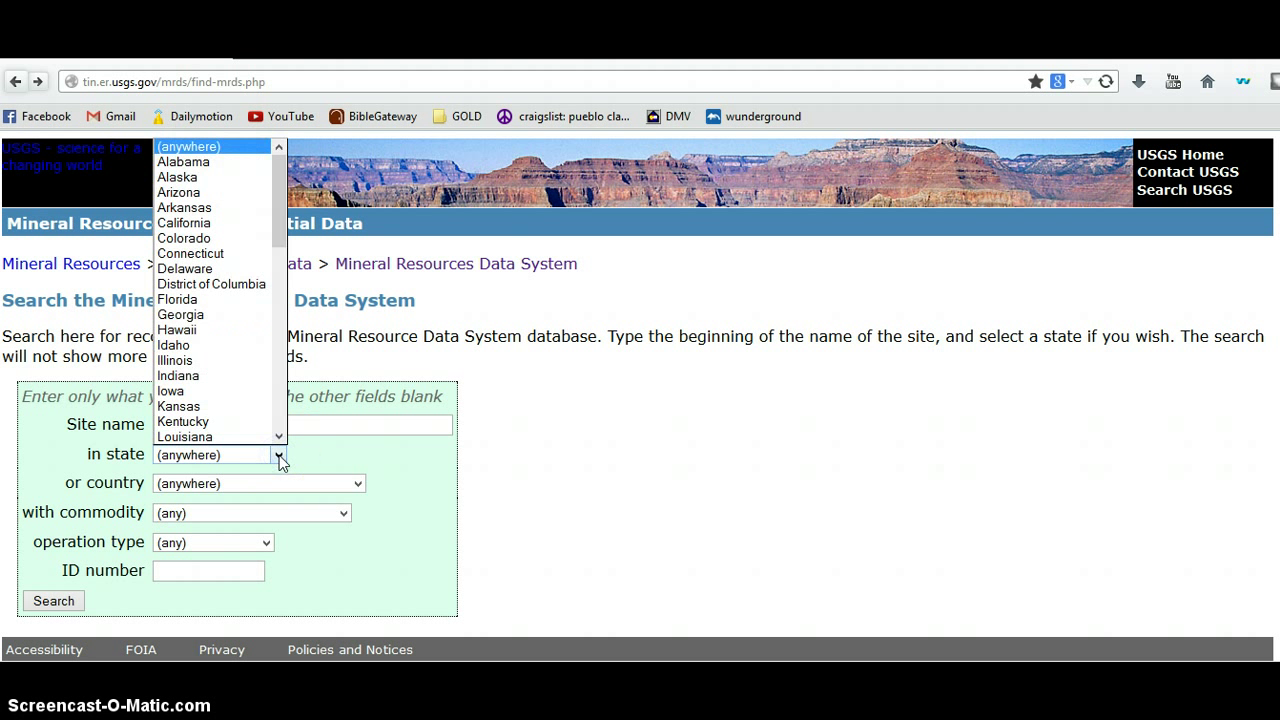
click(241, 240)
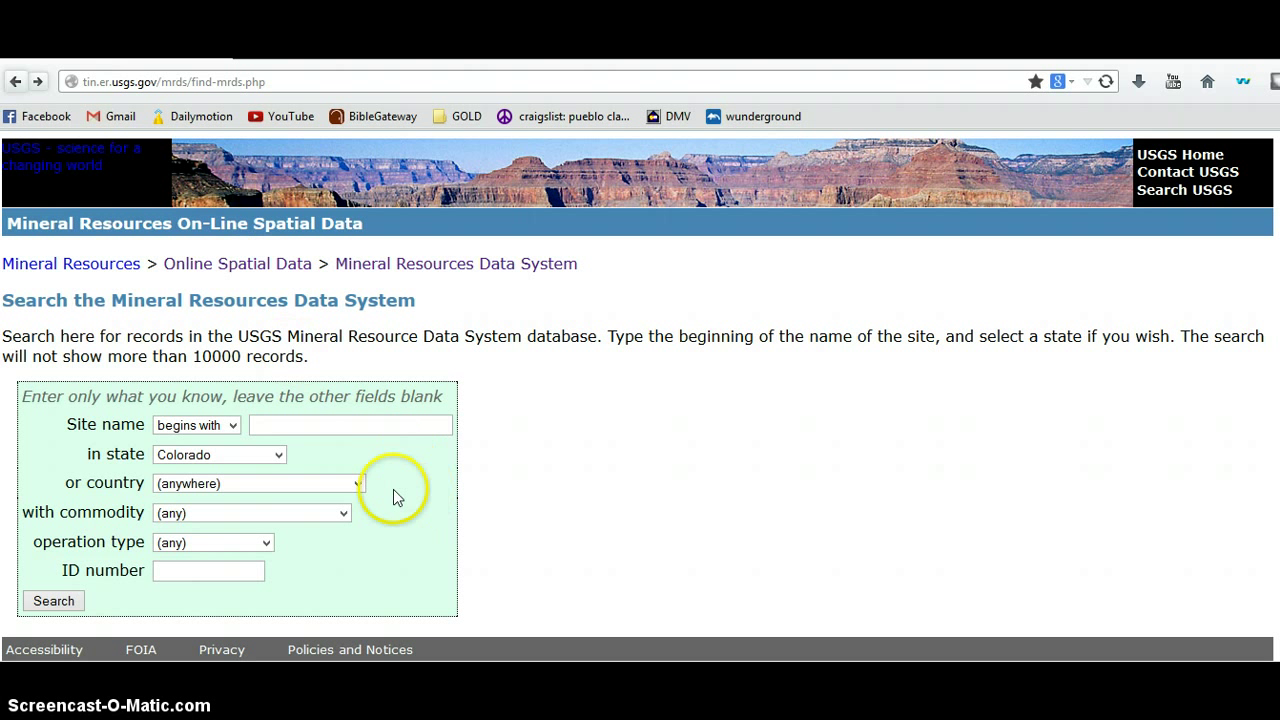
click(342, 516)
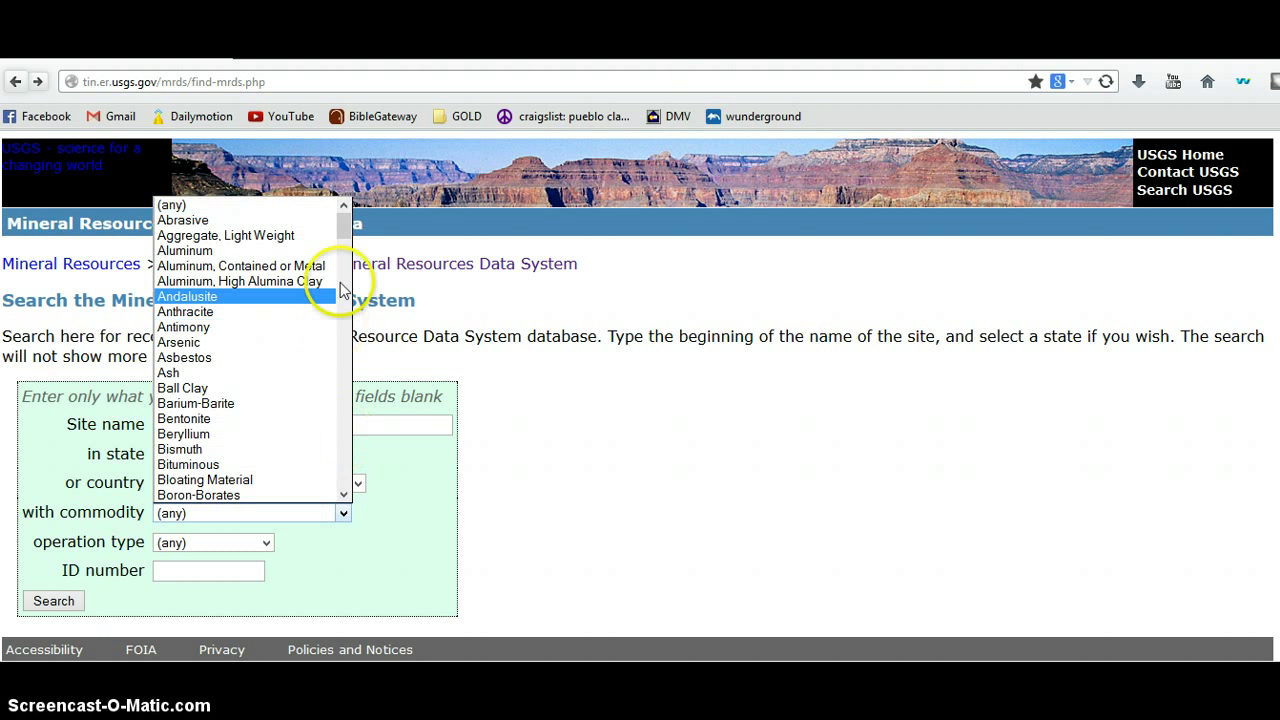
drag(344, 220, 347, 303)
click(283, 412)
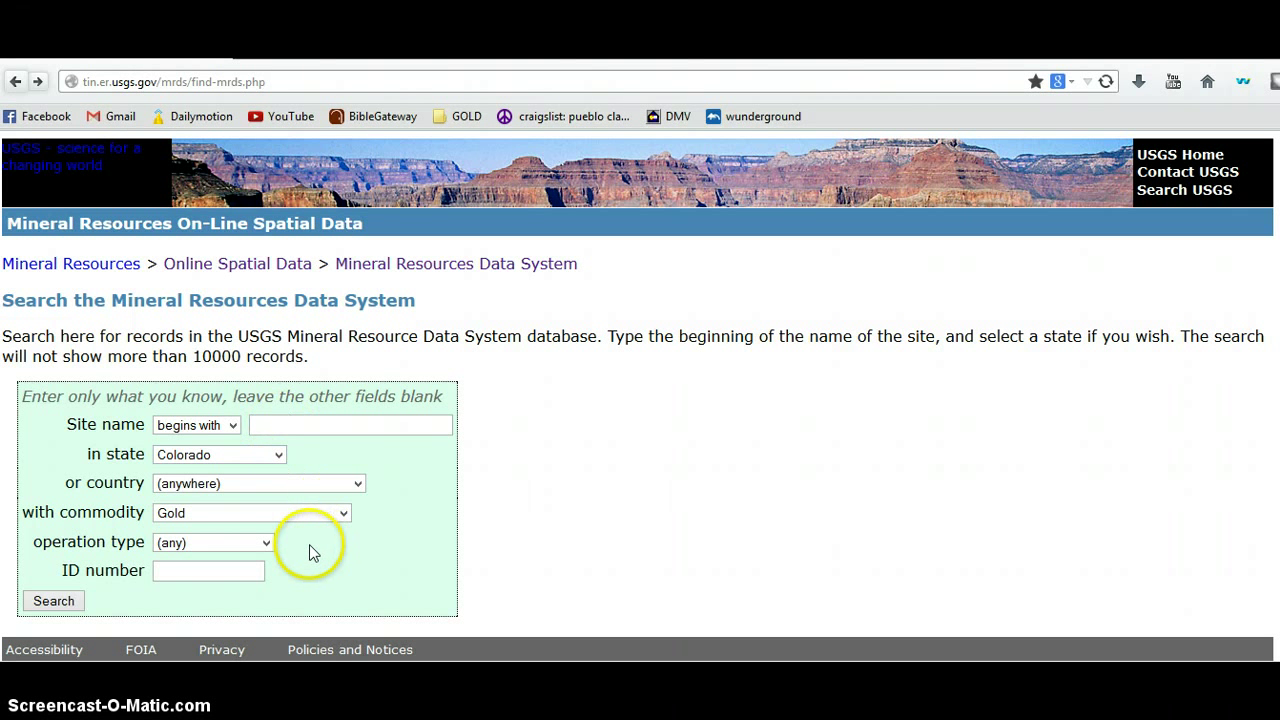
click(267, 543)
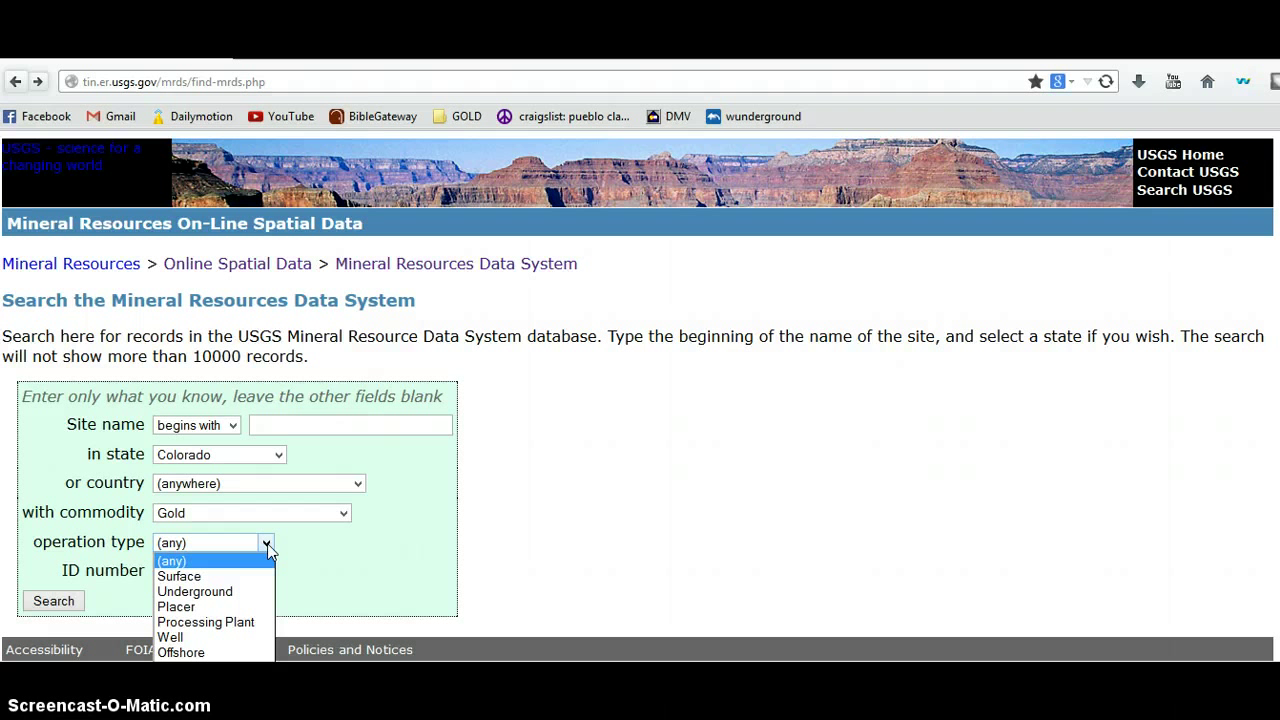
click(316, 545)
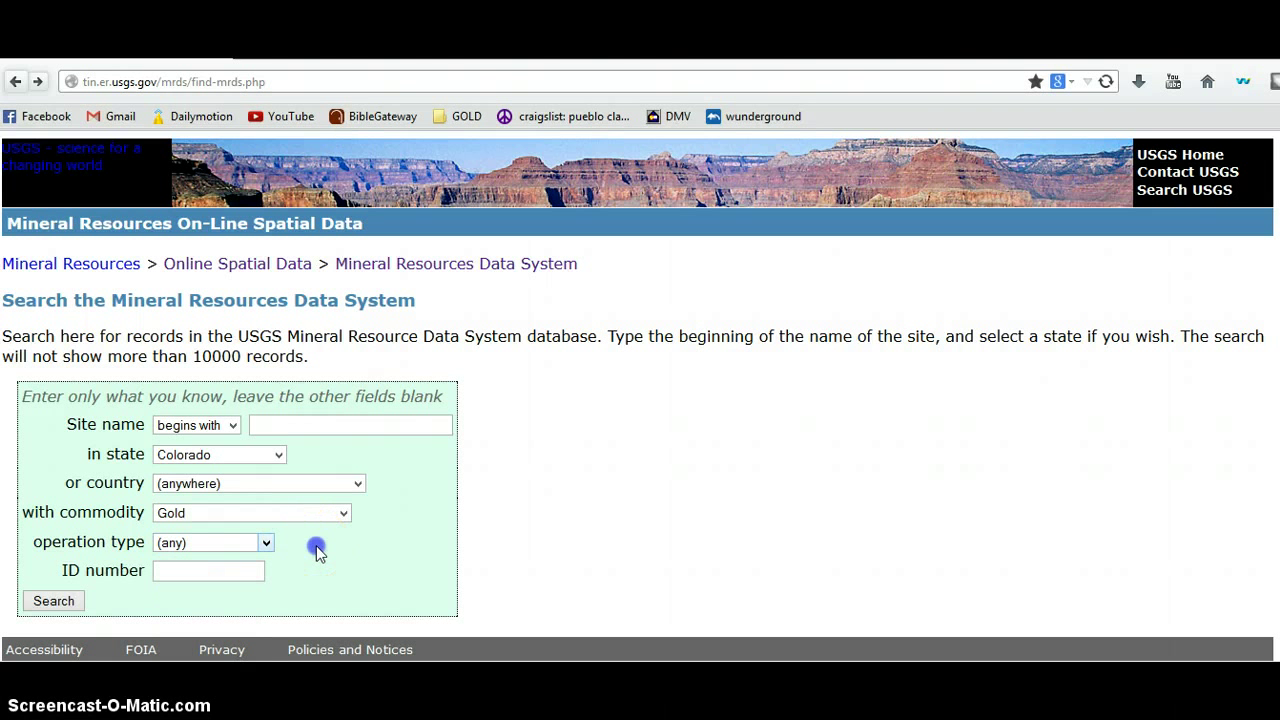
click(163, 572)
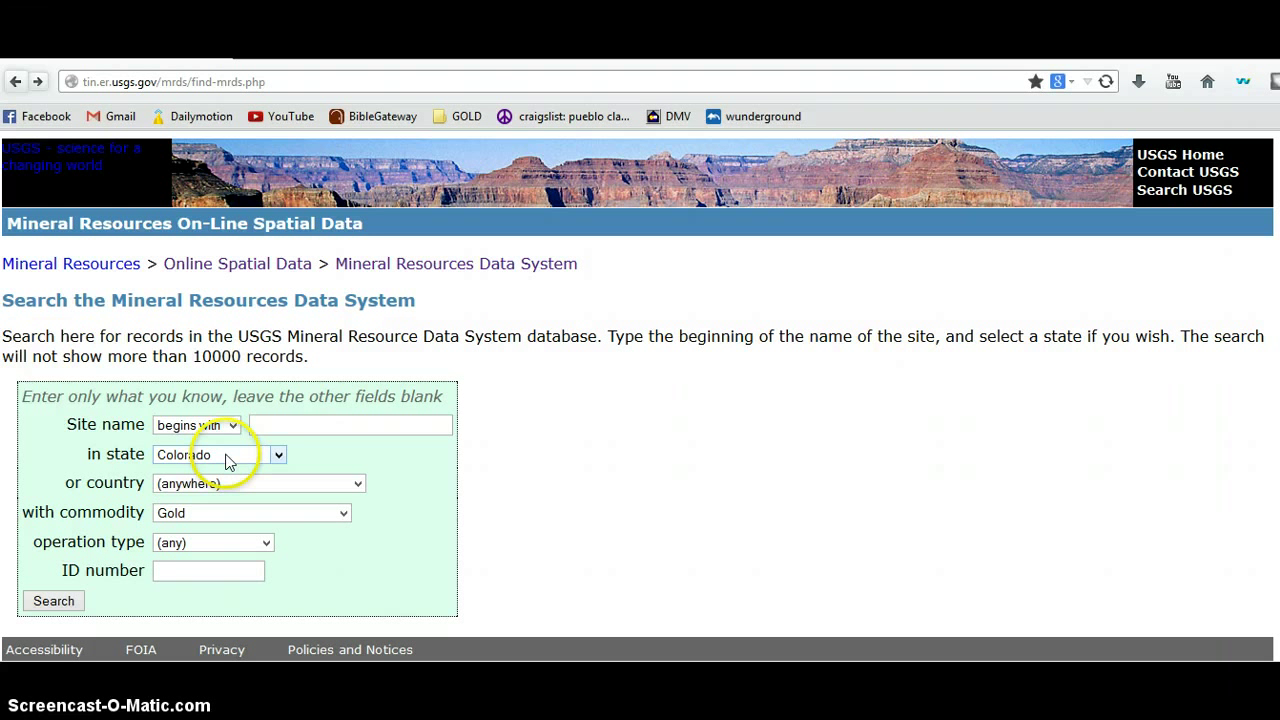
click(68, 605)
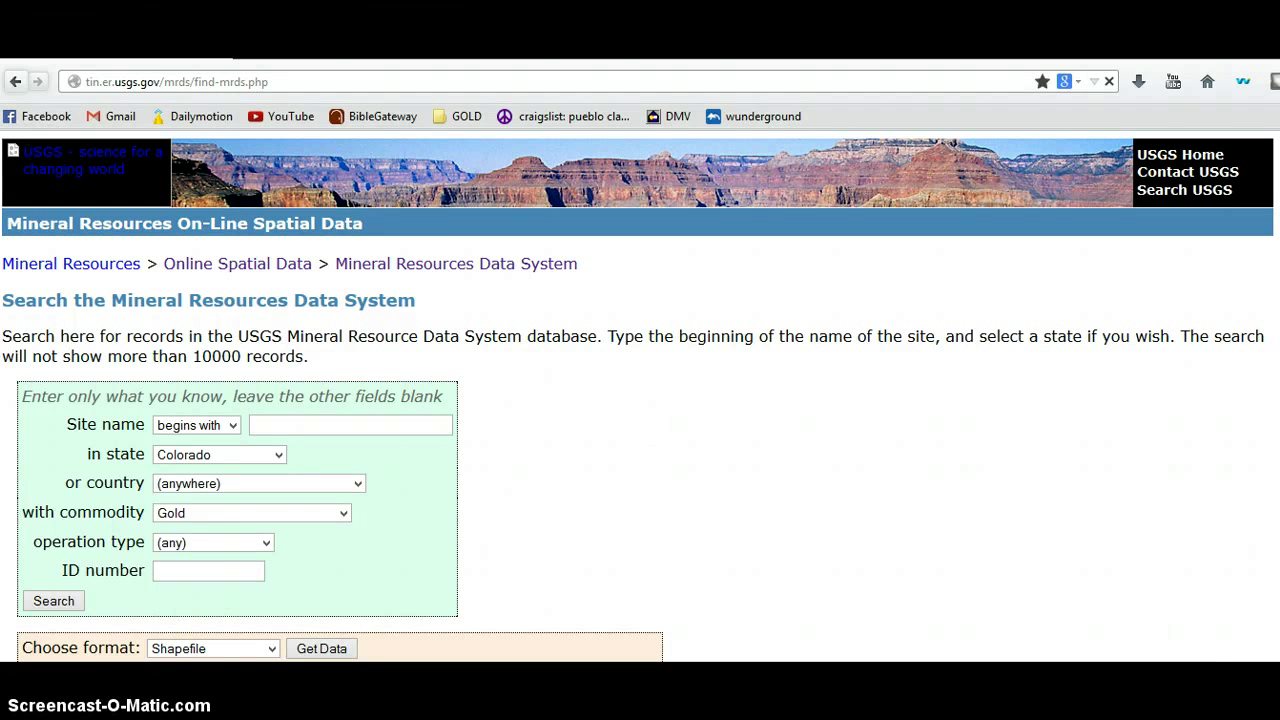
- Download the 6204 Colorado gold matches in Google Earth format
scroll(640, 400, down, 1)
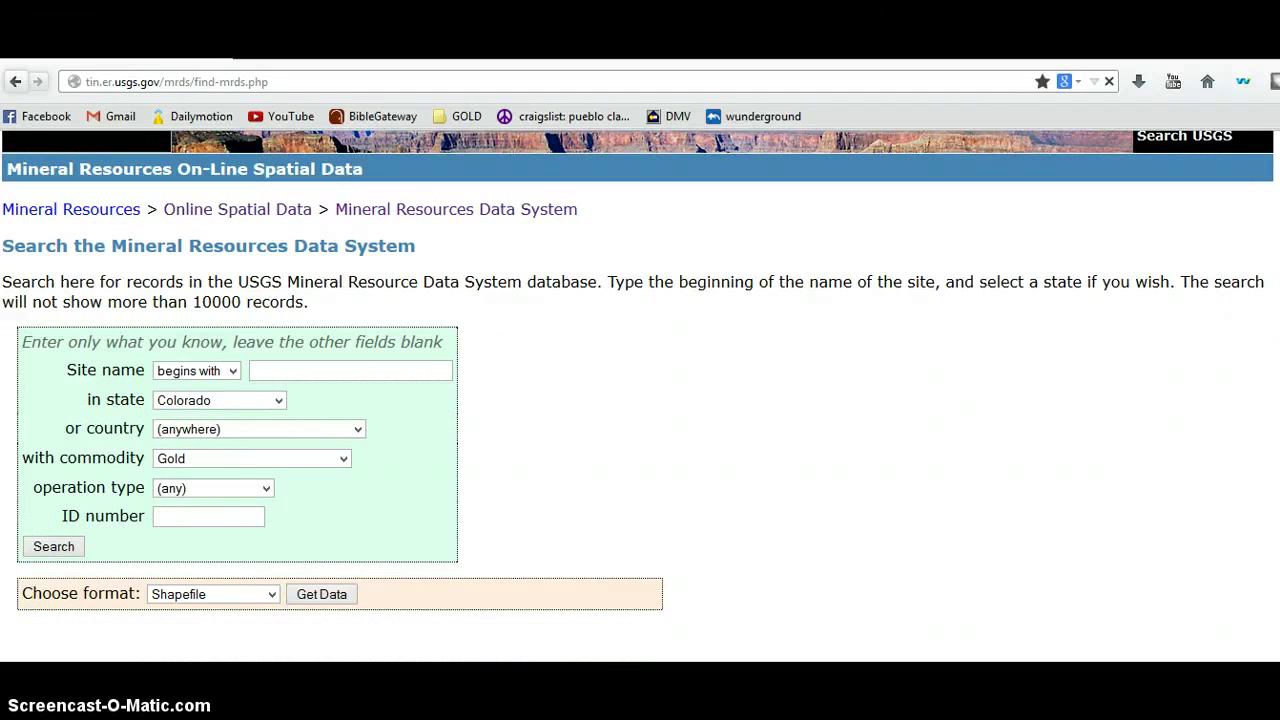
scroll(853, 430, down, 1)
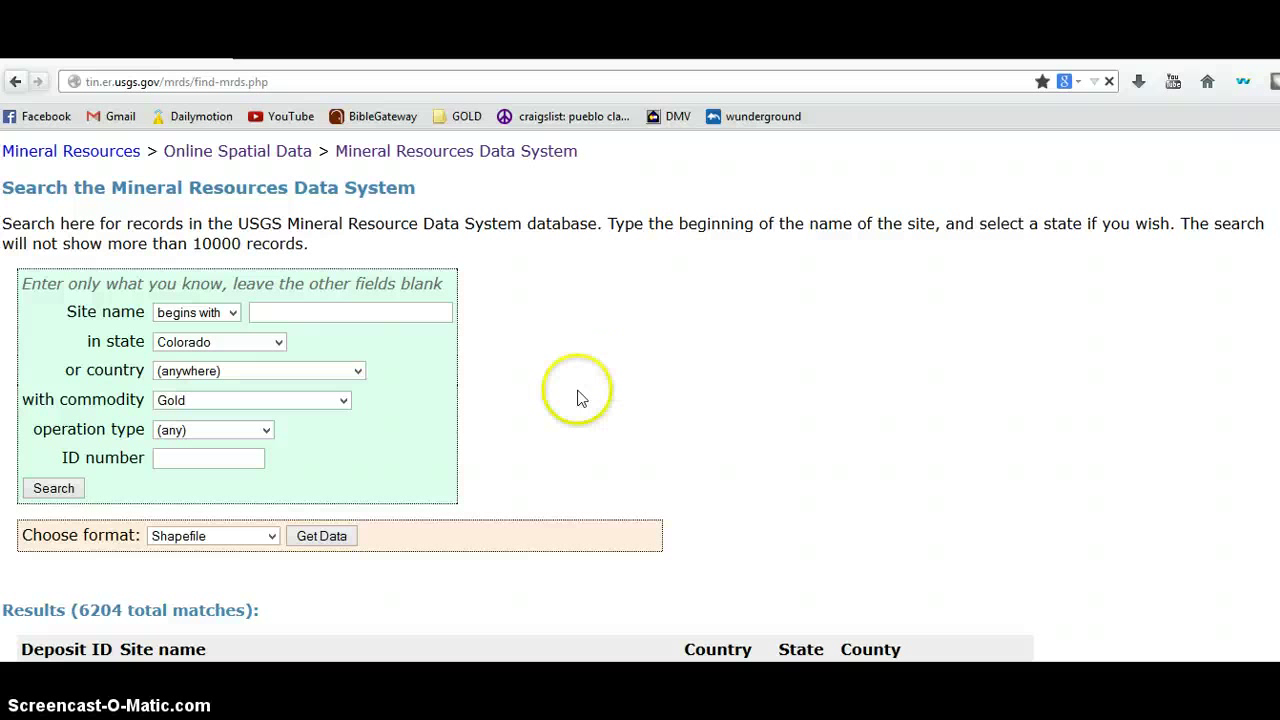
click(272, 538)
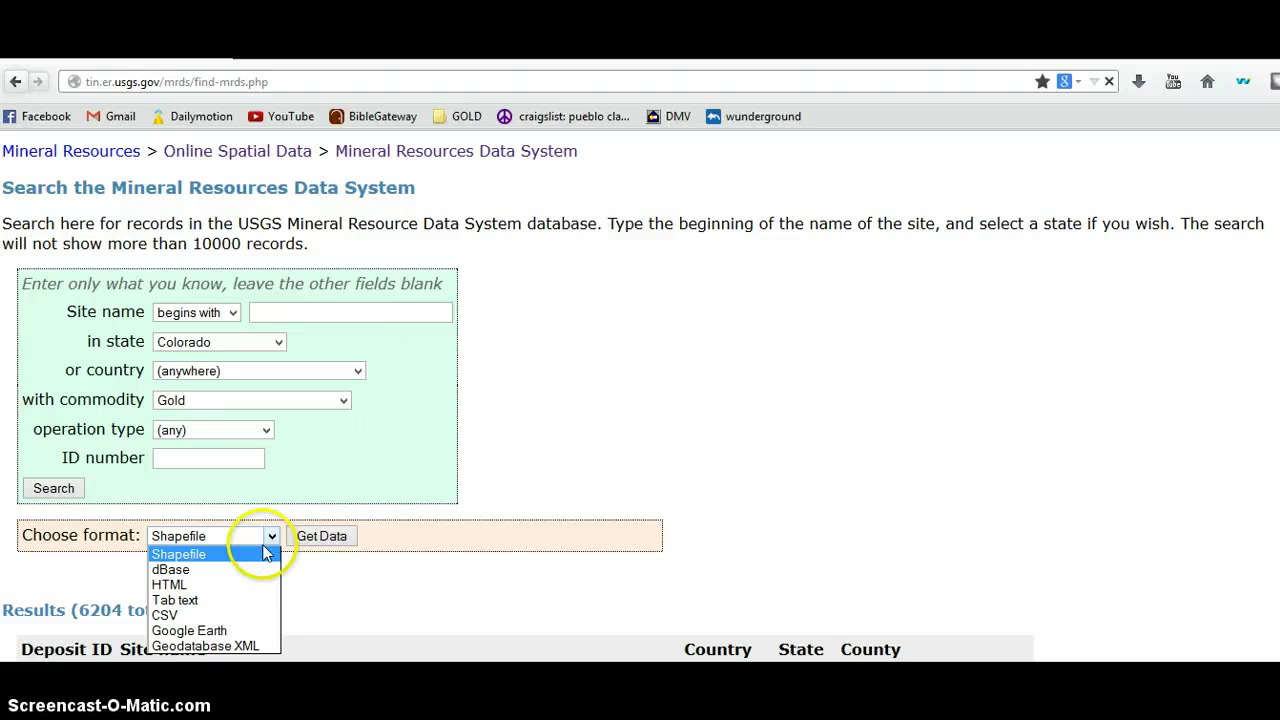
click(220, 631)
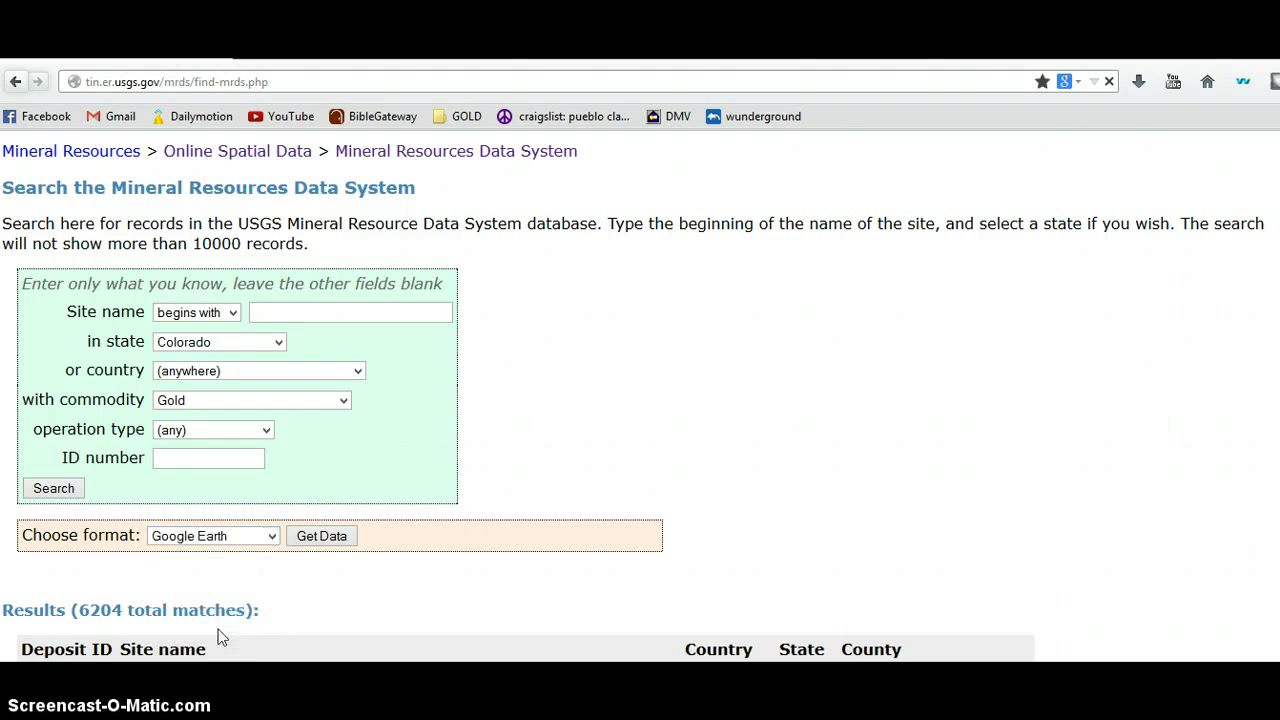
click(322, 536)
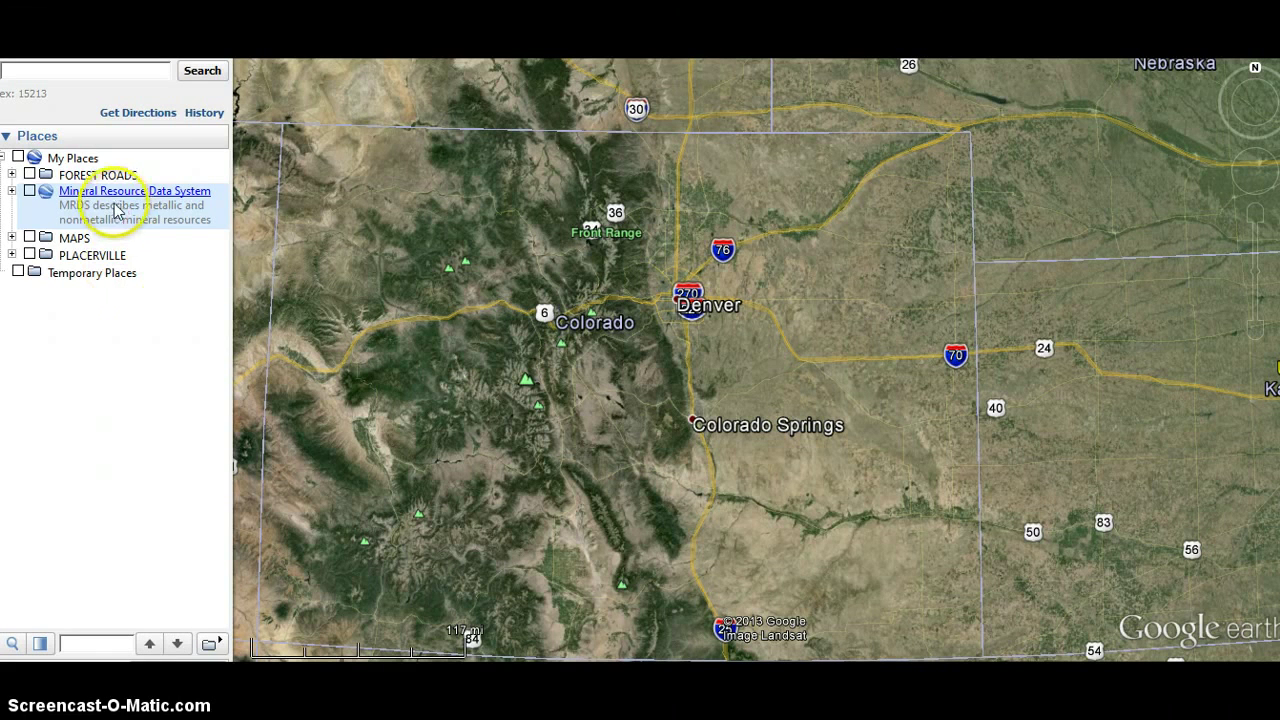
- Turn on the Mineral Resource Data System layer and pan the map south toward south-central Colorado
click(29, 191)
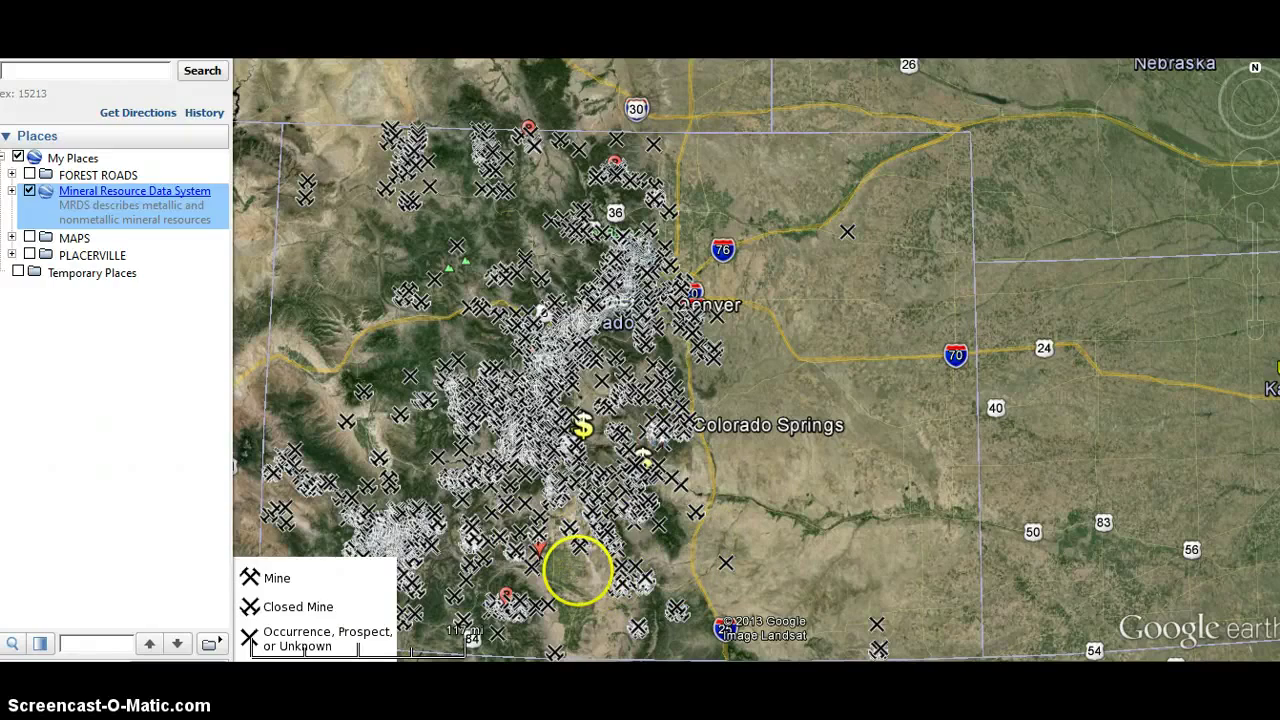
click(572, 570)
key(Down)
key(Left)
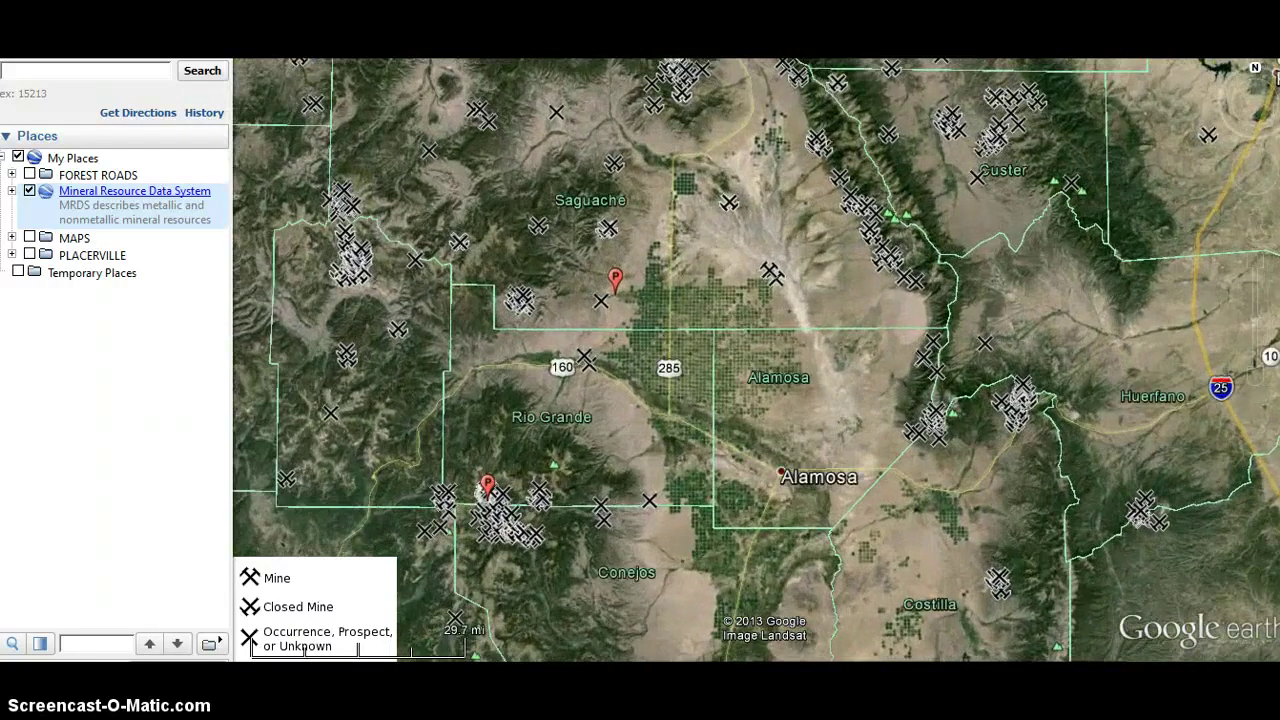
- Shift the view to Mineral County and zoom in close on the Creede area
mouse_move(577, 571)
mouse_down()
mouse_move(617, 465)
mouse_move(672, 429)
mouse_up()
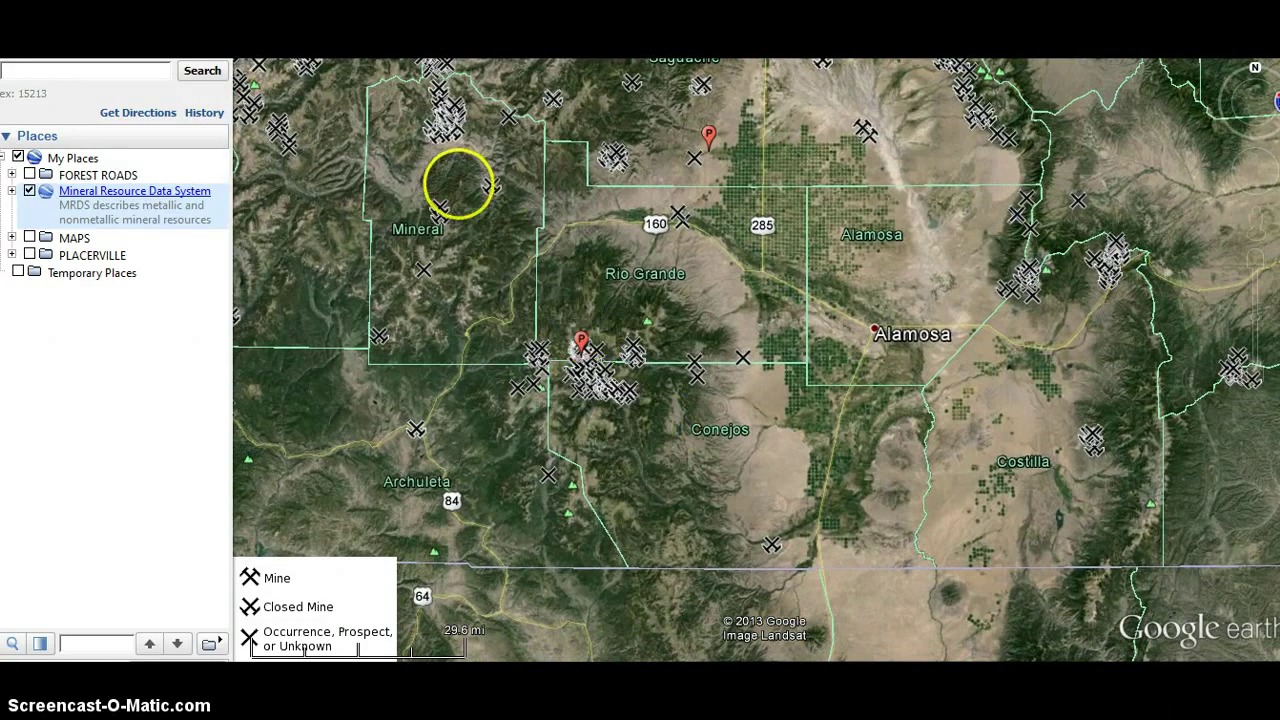
mouse_move(456, 183)
mouse_down()
mouse_move(517, 337)
mouse_move(531, 414)
mouse_move(563, 446)
mouse_move(711, 383)
mouse_move(786, 390)
mouse_move(818, 373)
mouse_move(848, 314)
mouse_up()
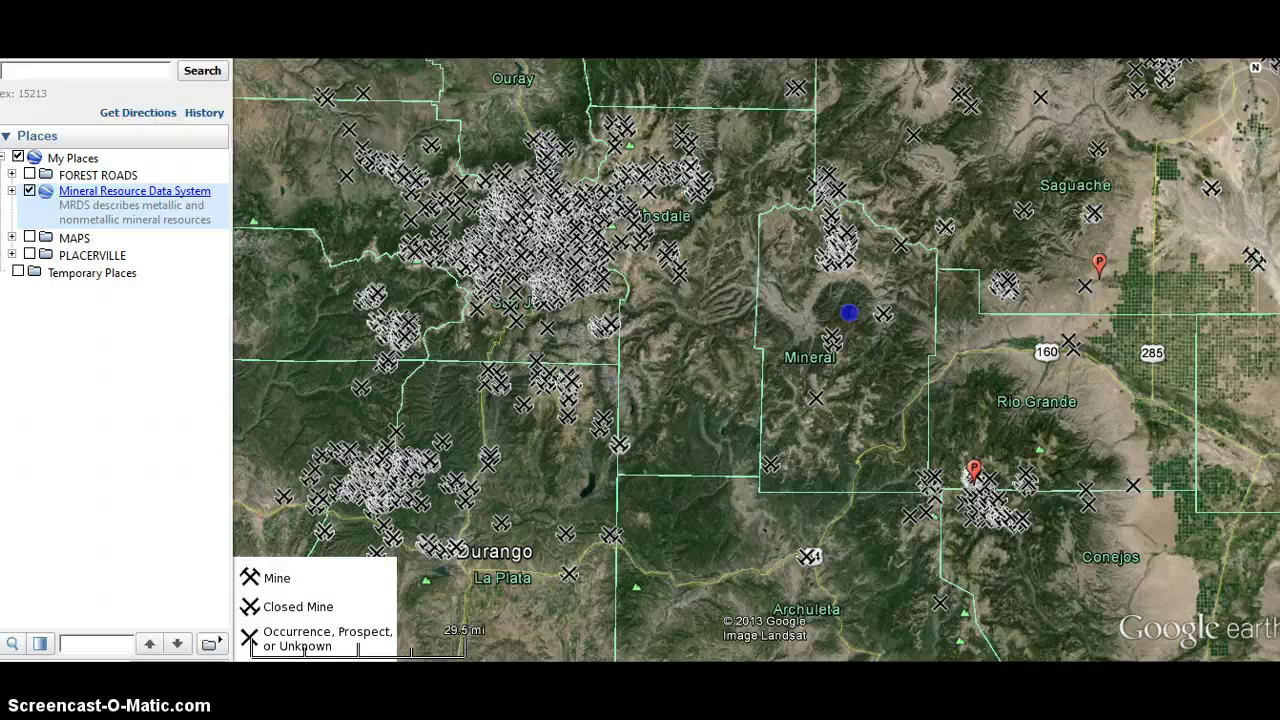
drag(849, 313, 849, 315)
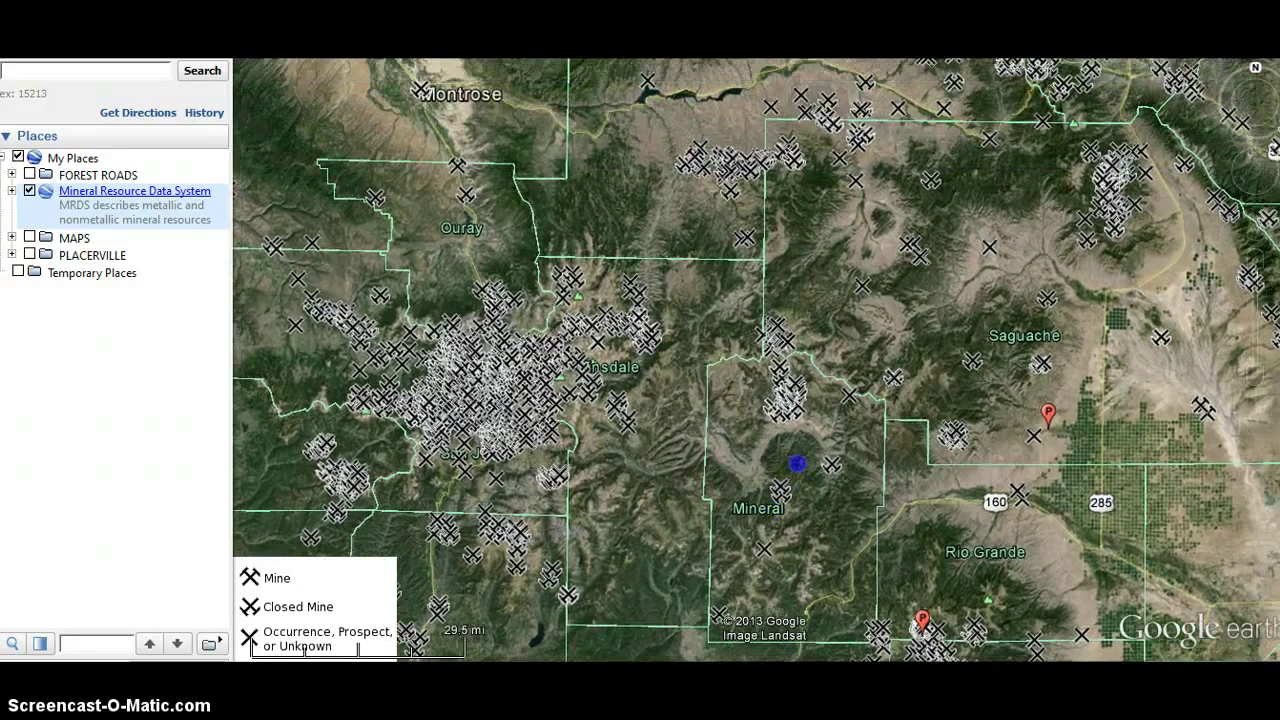
click(843, 363)
double_click(763, 386)
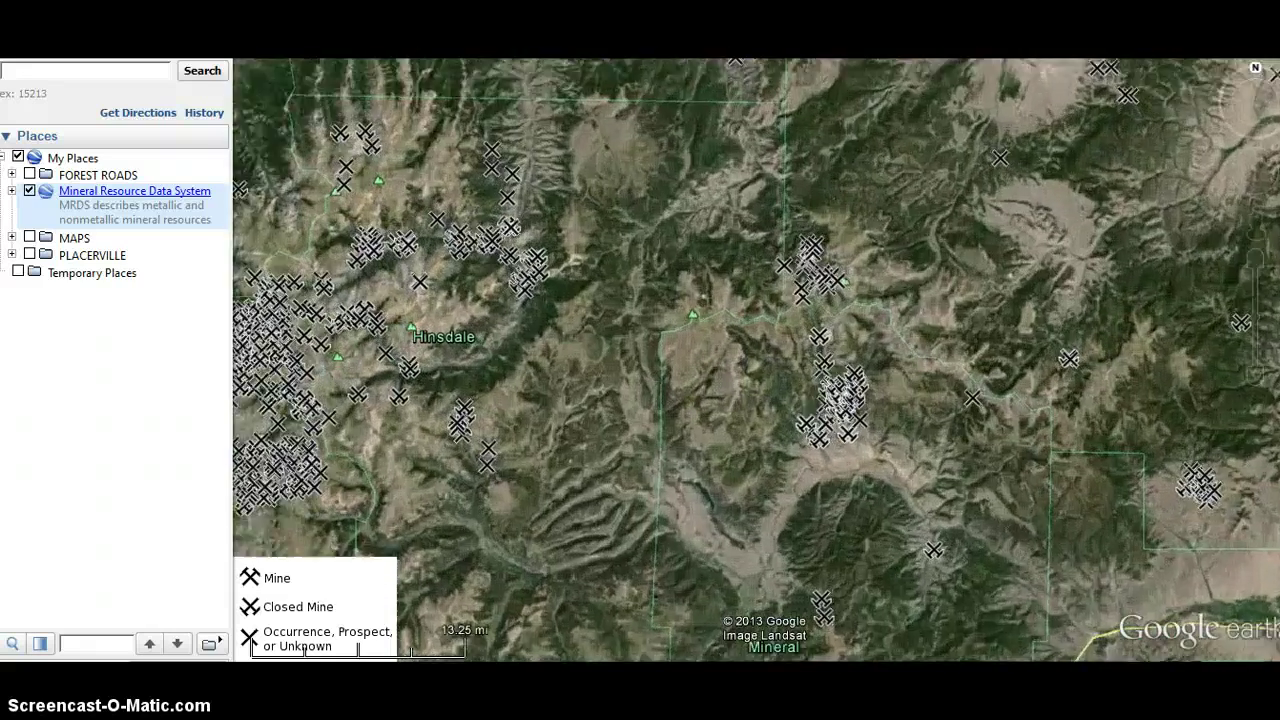
double_click(773, 385)
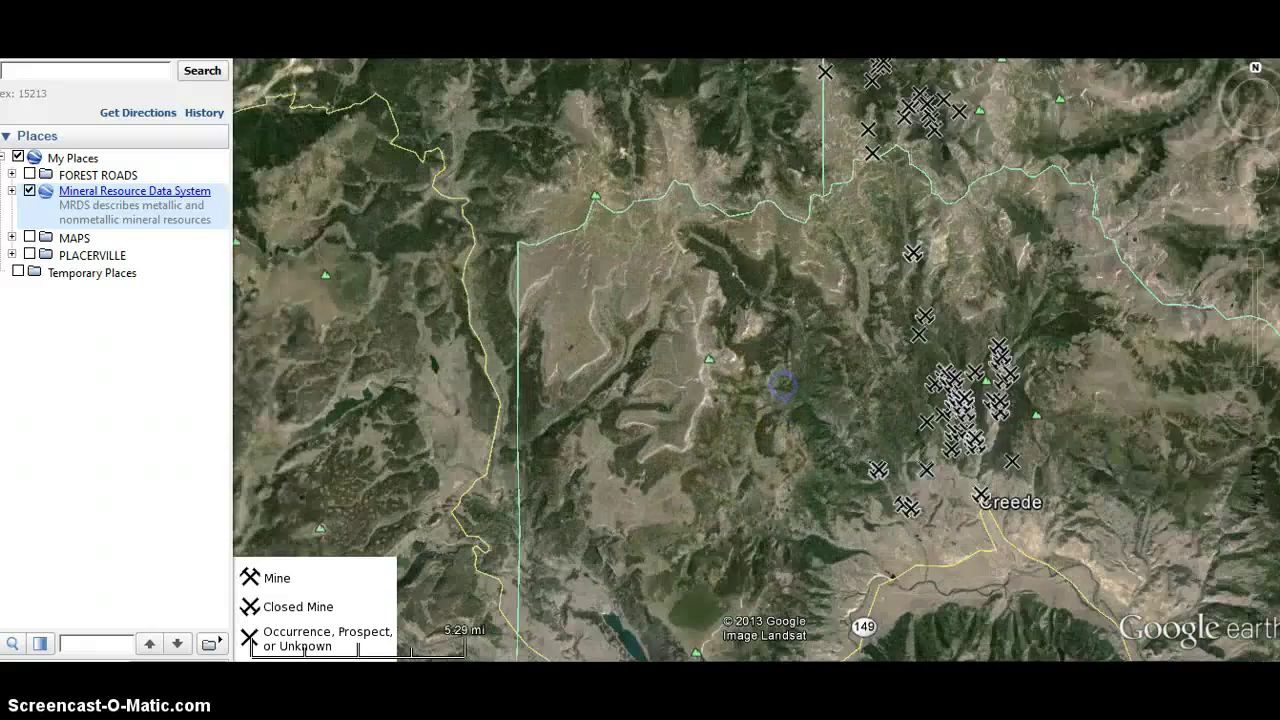
double_click(883, 409)
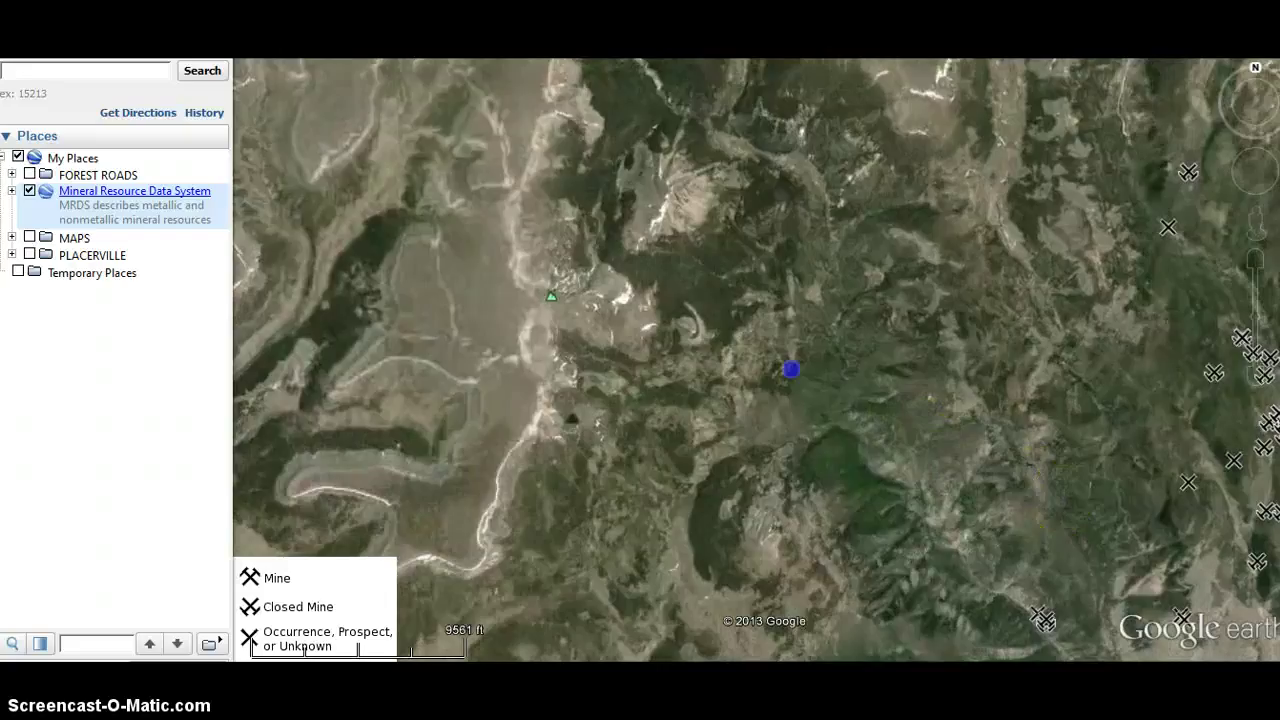
double_click(680, 286)
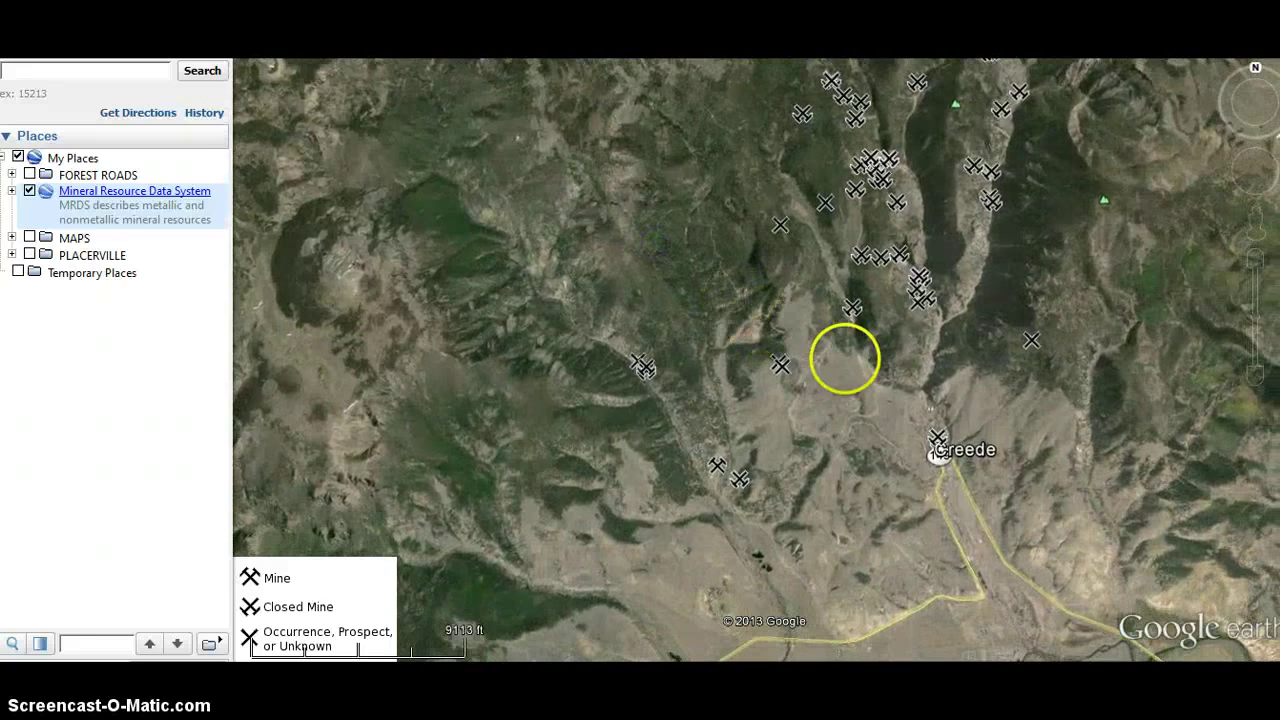
- Open the Oro Y Plata underground gold-silver mine record at Creede, then close it
click(940, 441)
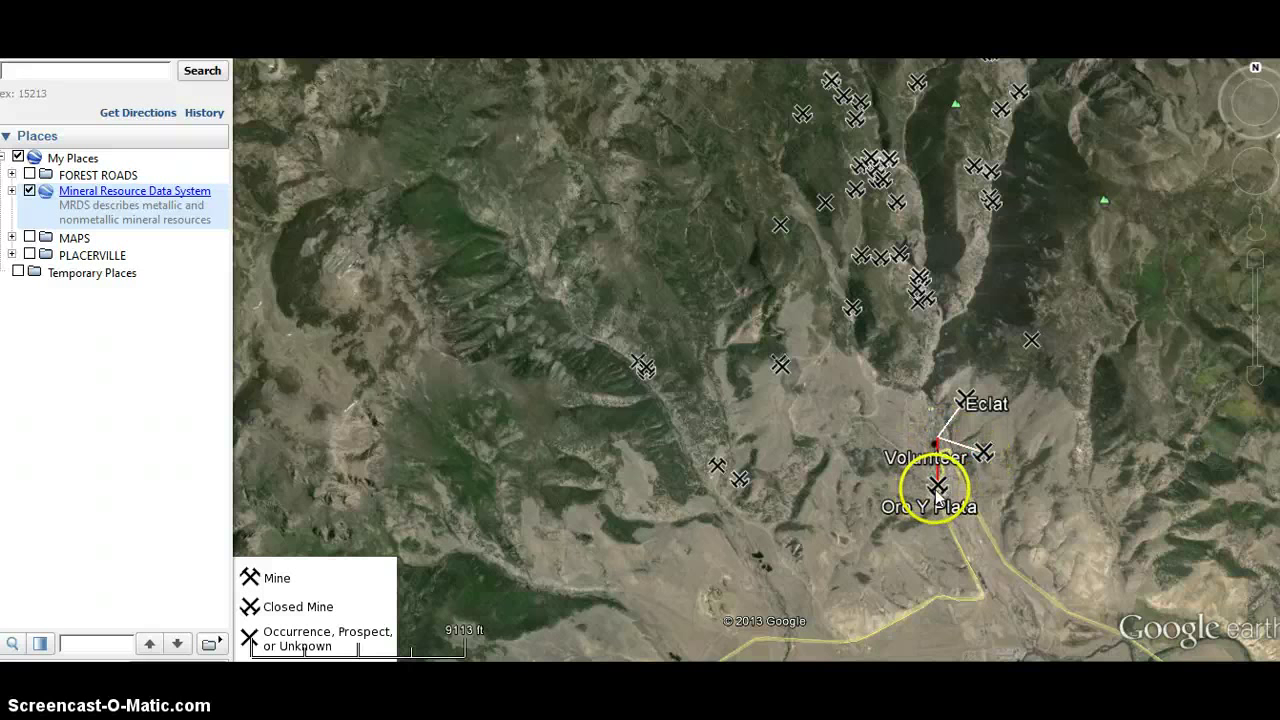
click(935, 488)
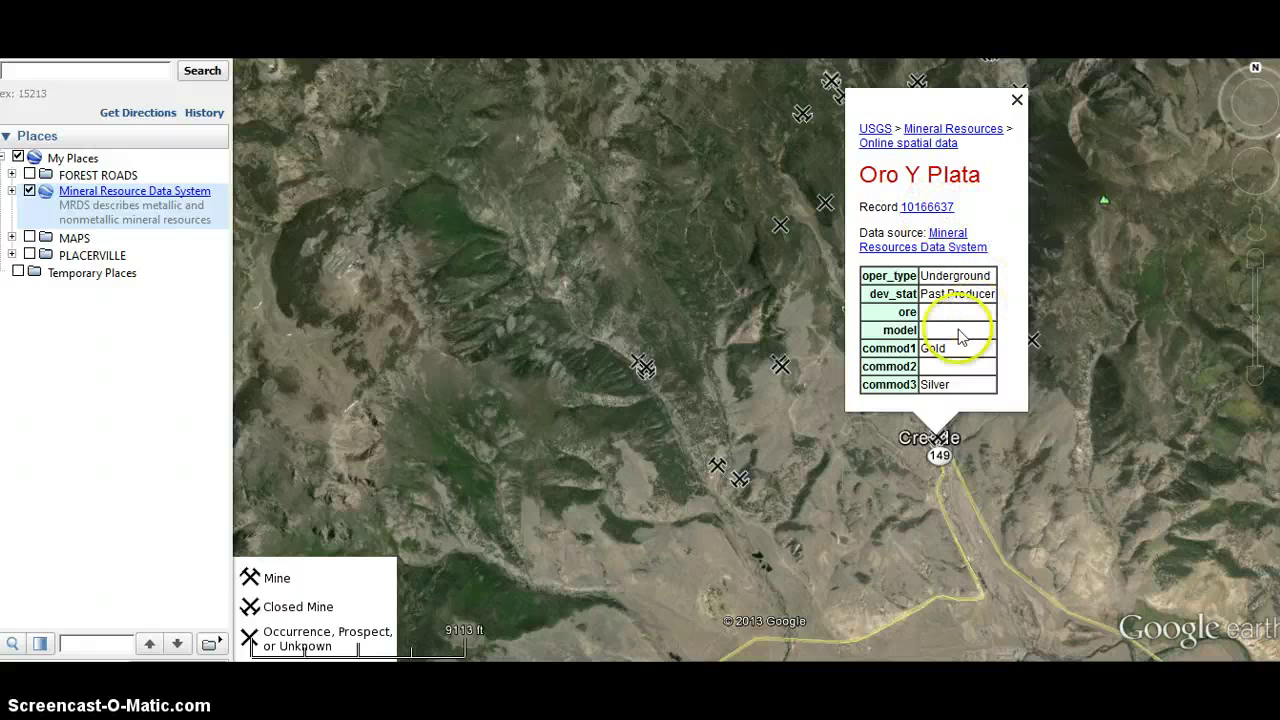
click(1017, 100)
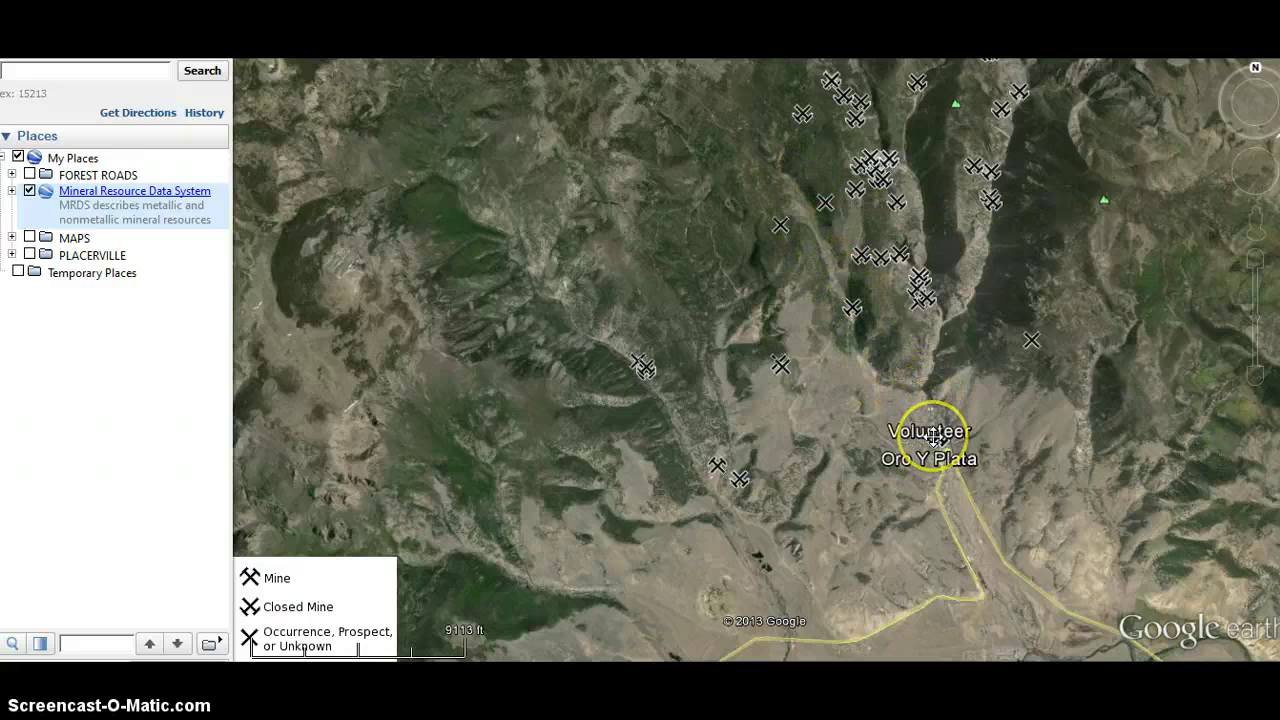
drag(1057, 251, 991, 466)
click(1026, 337)
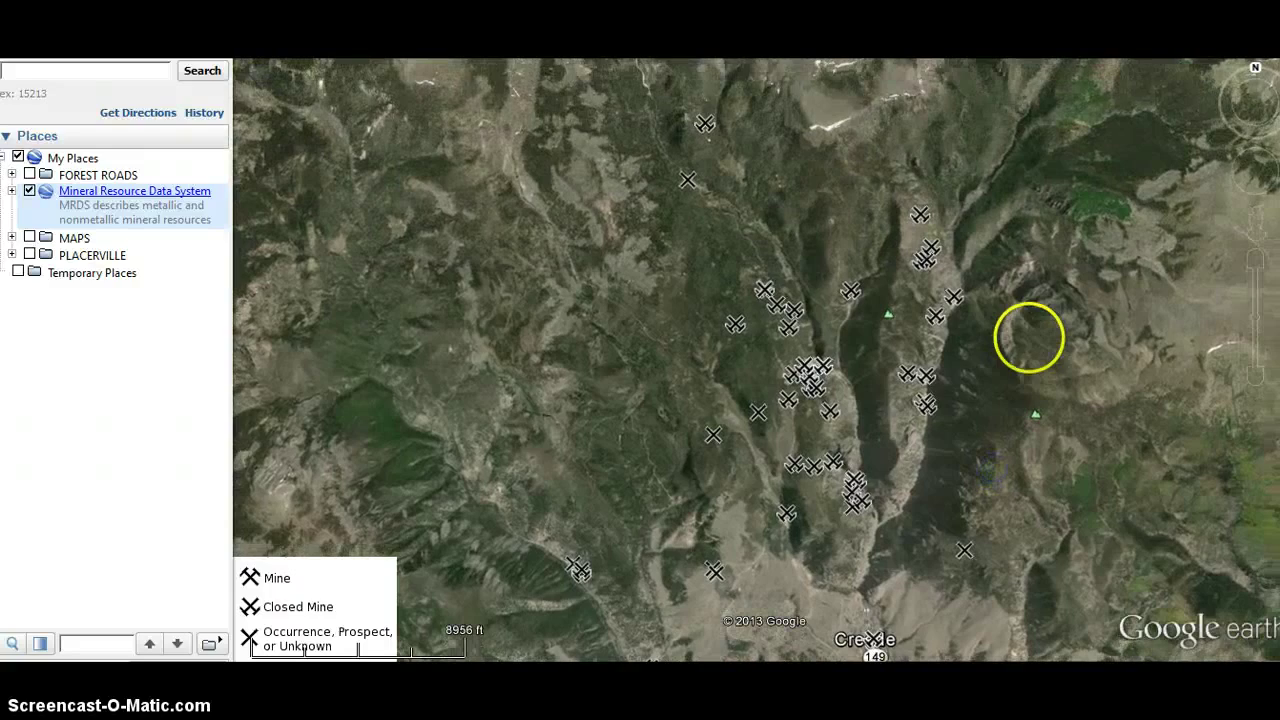
drag(1008, 353, 1049, 397)
drag(1063, 266, 1062, 296)
drag(1030, 446, 1006, 371)
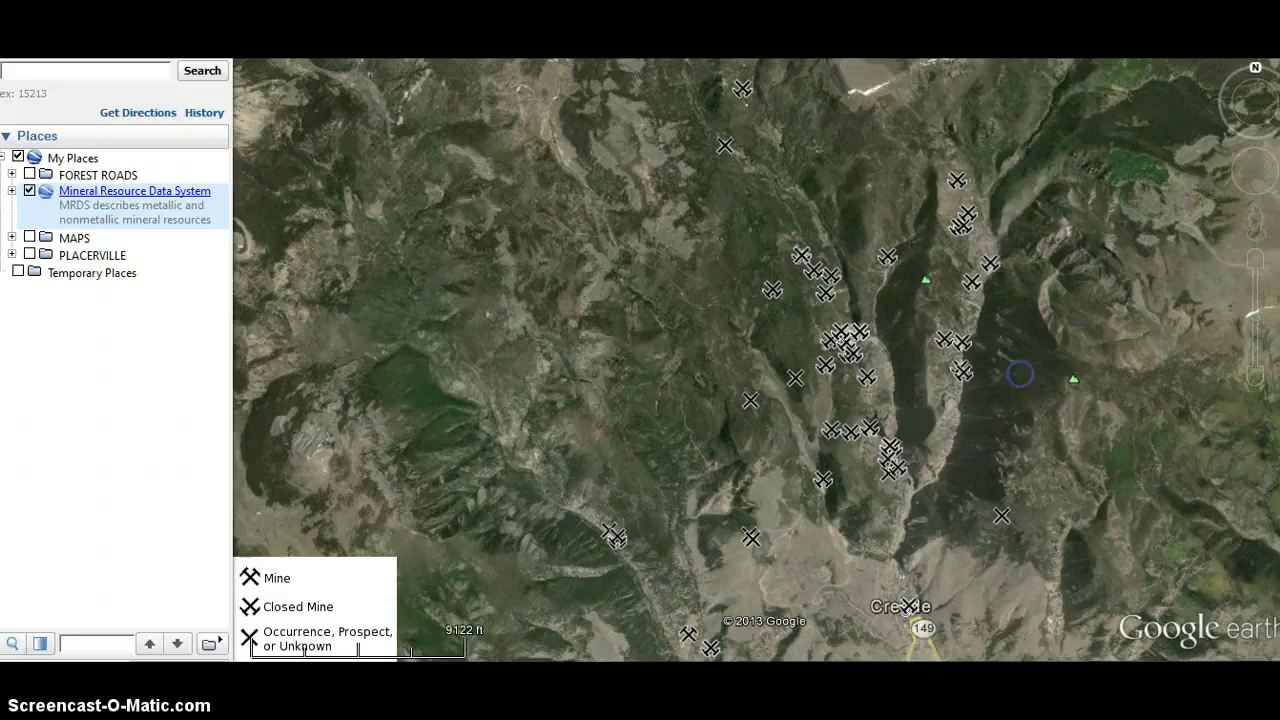
drag(1020, 446, 1032, 303)
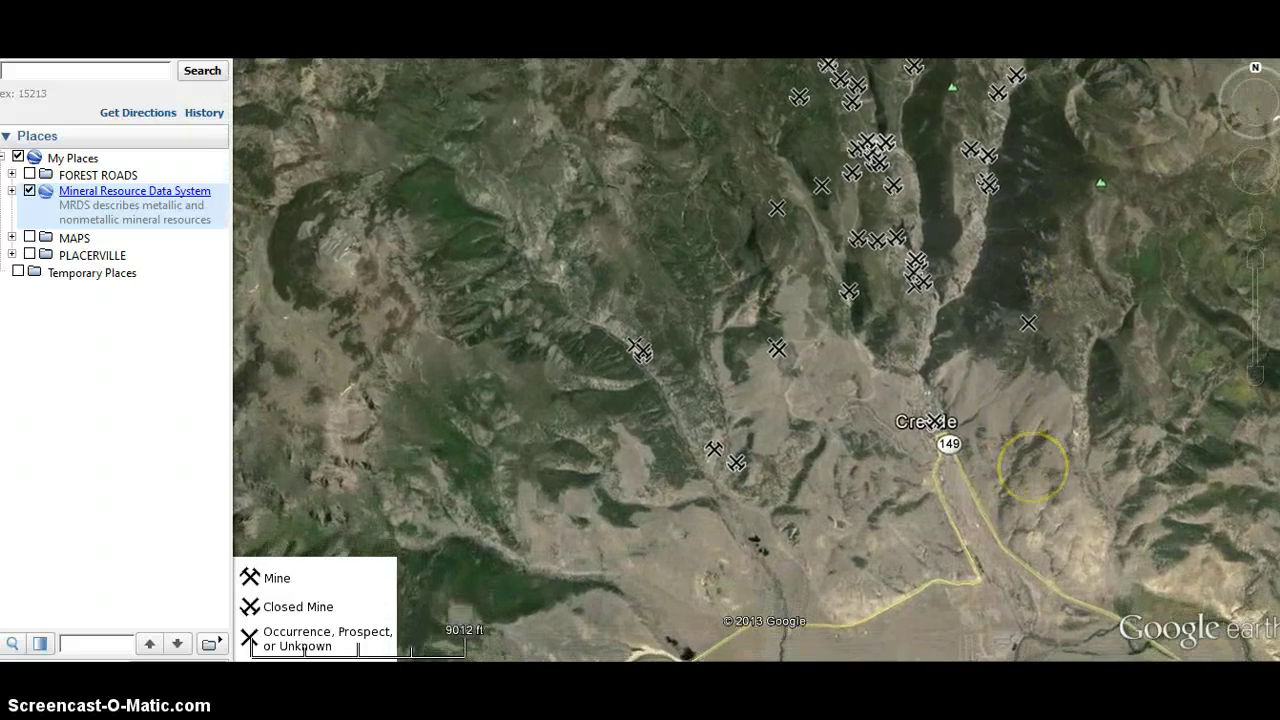